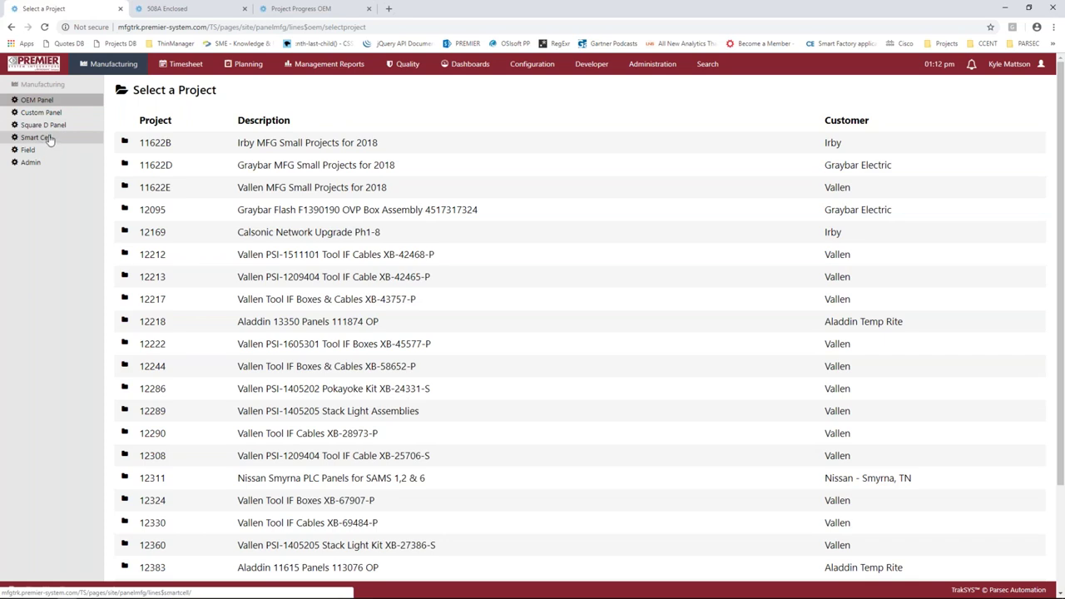
Switch the sidebar to the Smart Cell line's project list
{"action": "left_click", "coordinate": [50, 139]}
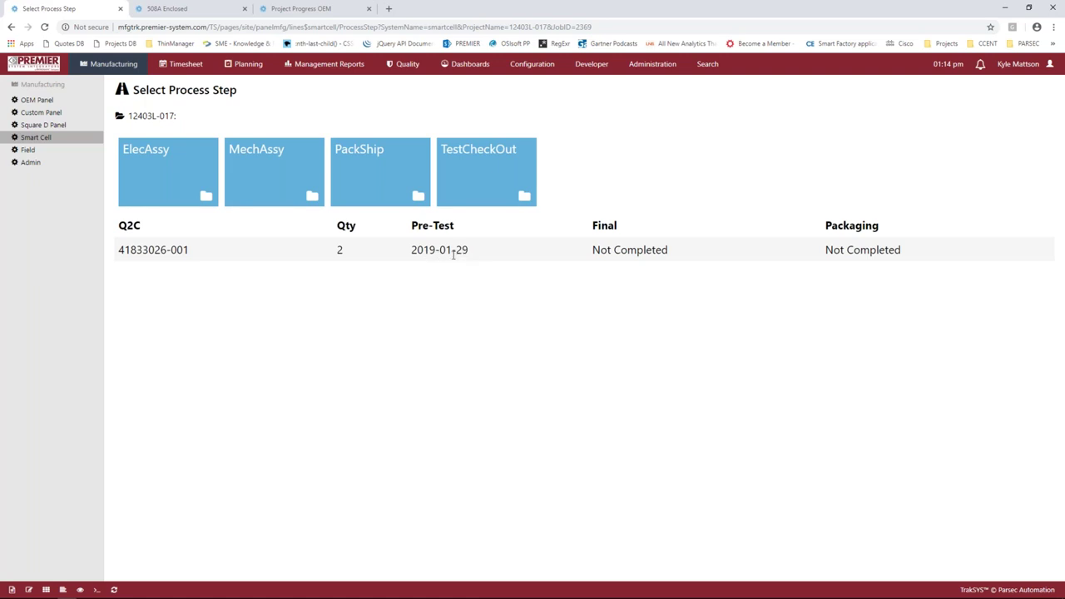
Open the TestCheckOut process step for project 12403L-017
{"action": "left_click", "coordinate": [480, 174]}
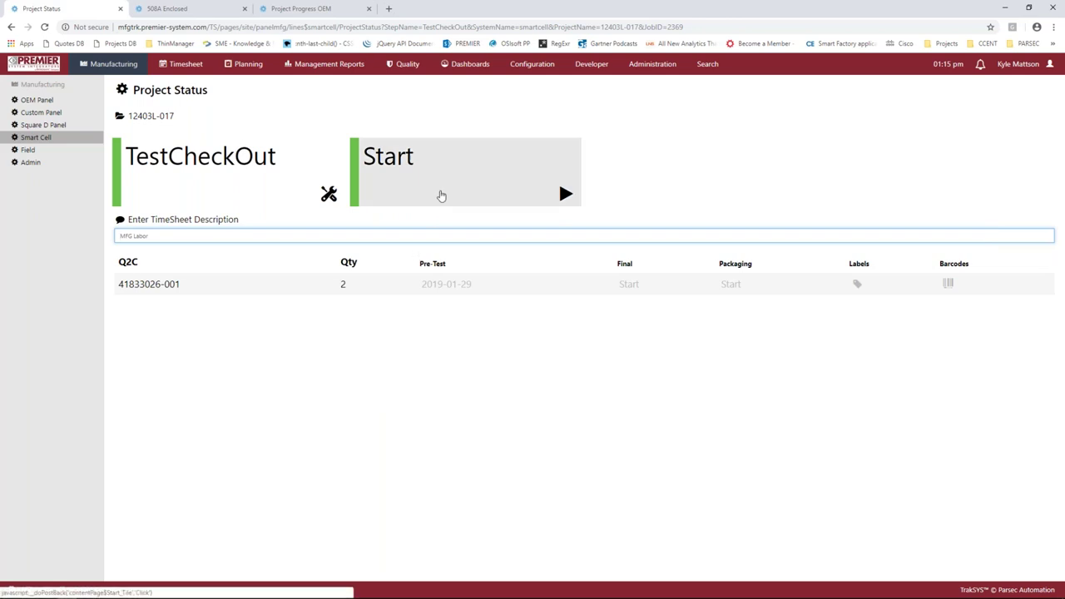
Start the TestCheckOut job and view its part and serial number labels
{"action": "left_click", "coordinate": [442, 196]}
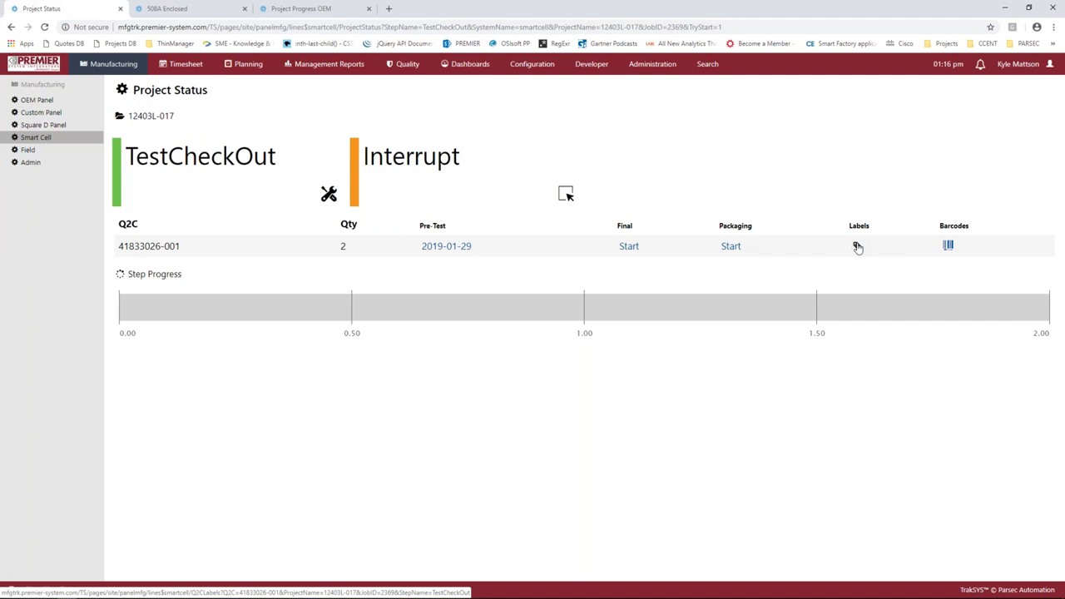
{"action": "left_click", "coordinate": [856, 243]}
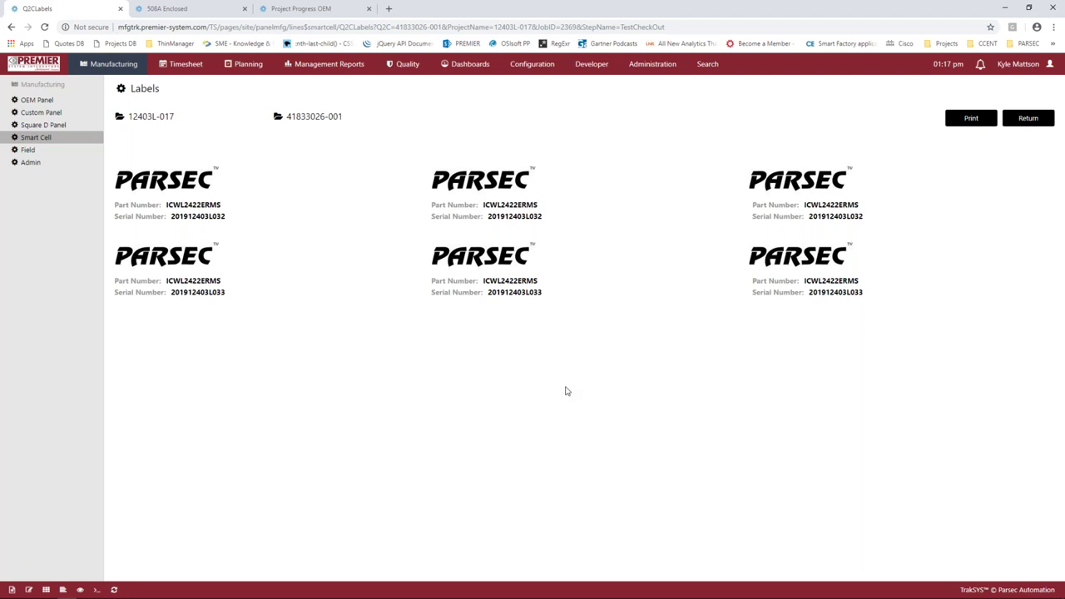
{"action": "left_click", "coordinate": [1028, 118]}
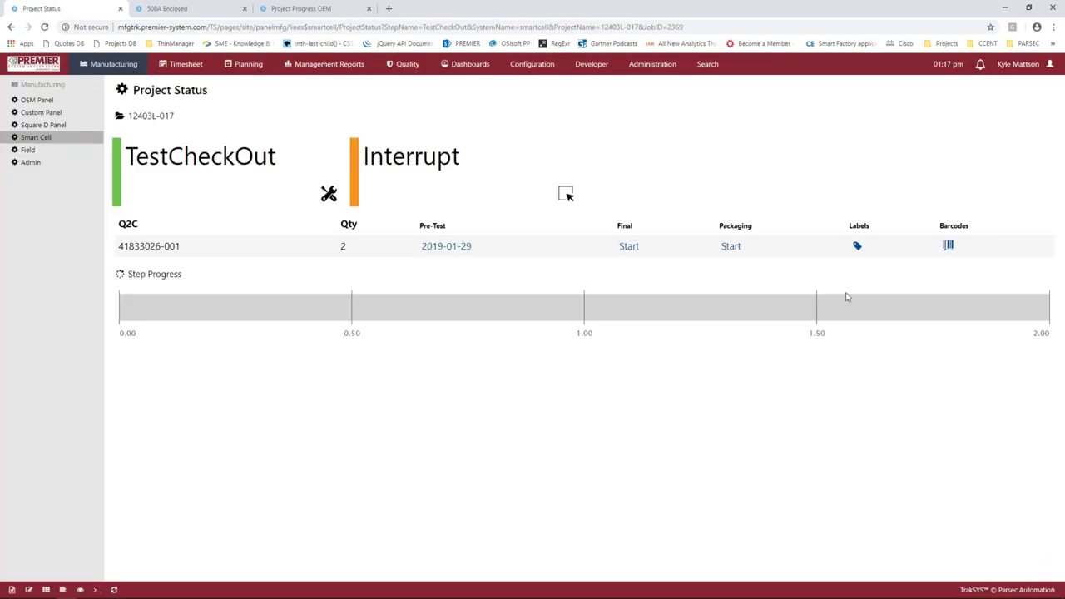
{"action": "left_click", "coordinate": [948, 246]}
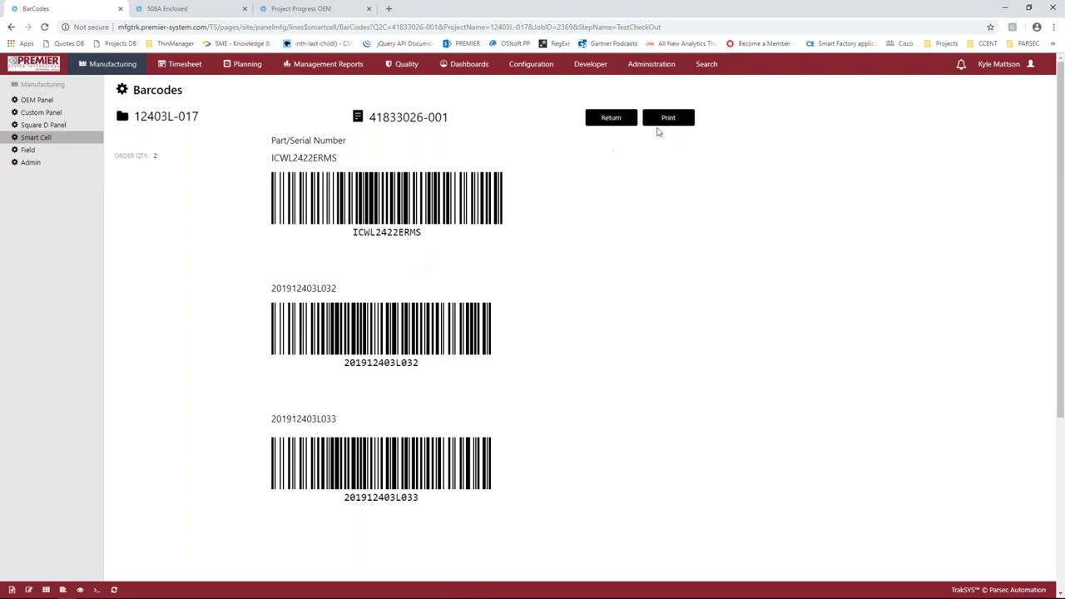
{"action": "left_click", "coordinate": [608, 122]}
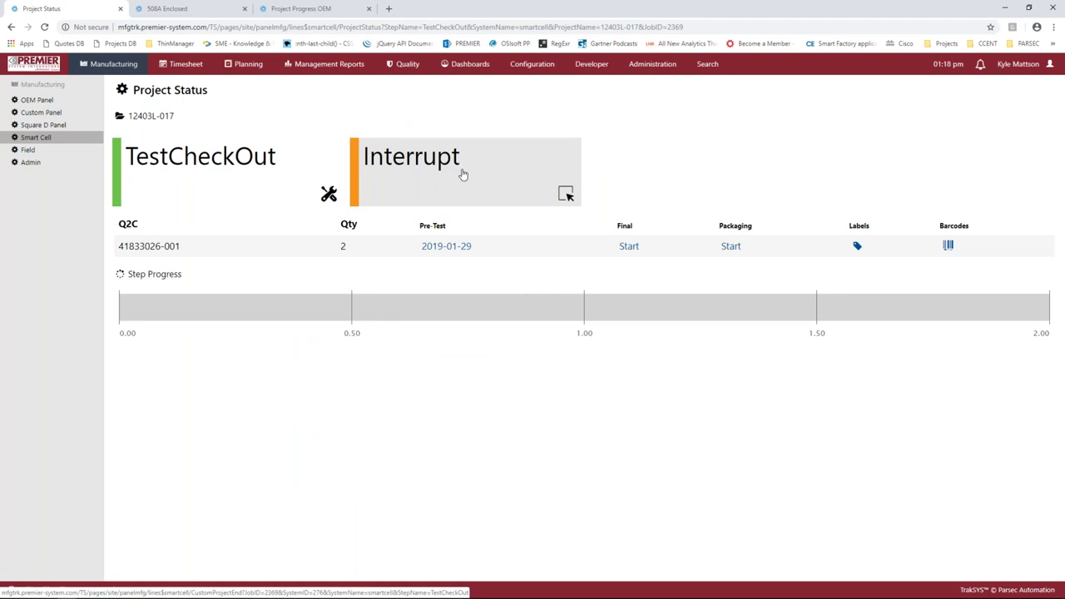
{"action": "left_click", "coordinate": [463, 174]}
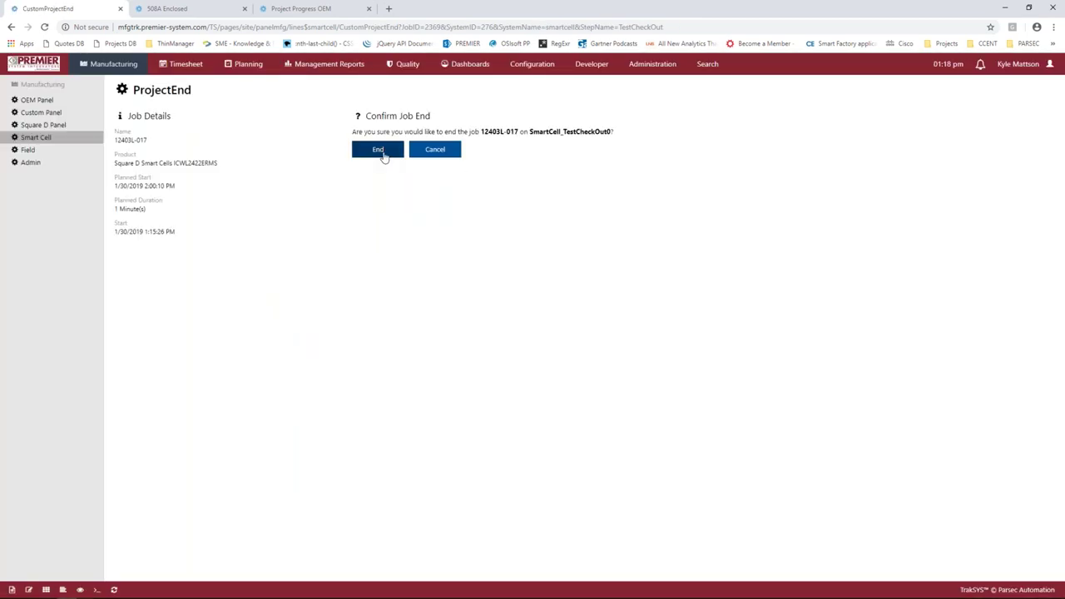
{"action": "left_click", "coordinate": [384, 156]}
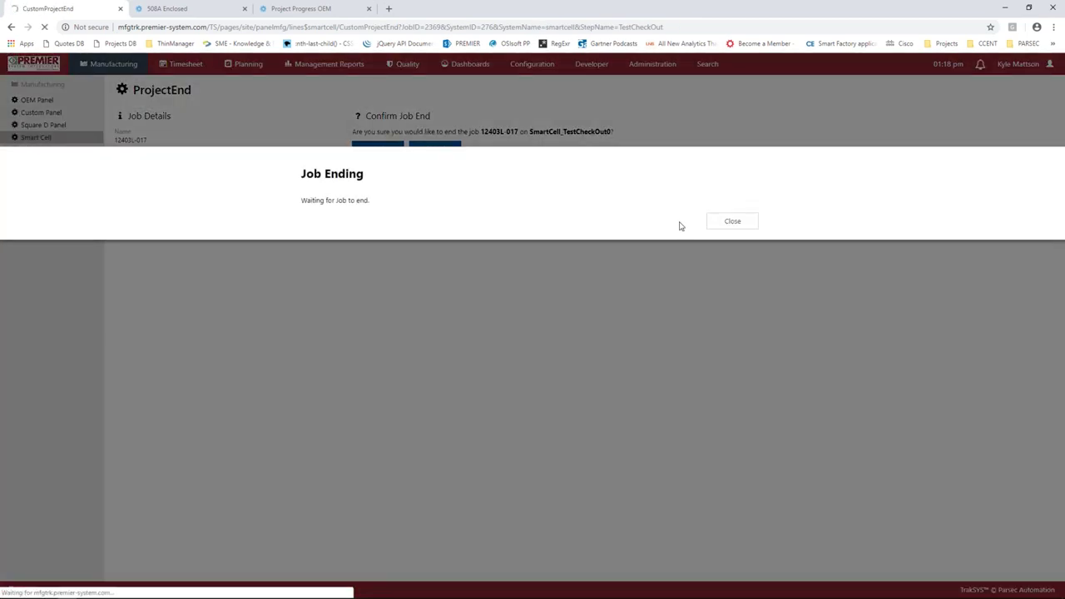
{"action": "left_click", "coordinate": [732, 223]}
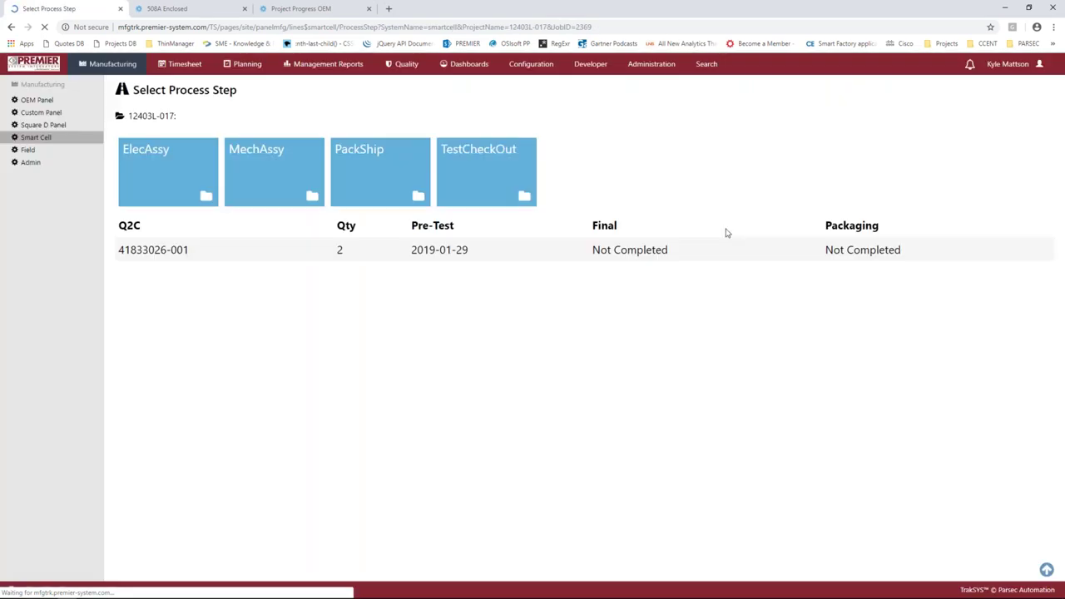
{"action": "left_click", "coordinate": [384, 183]}
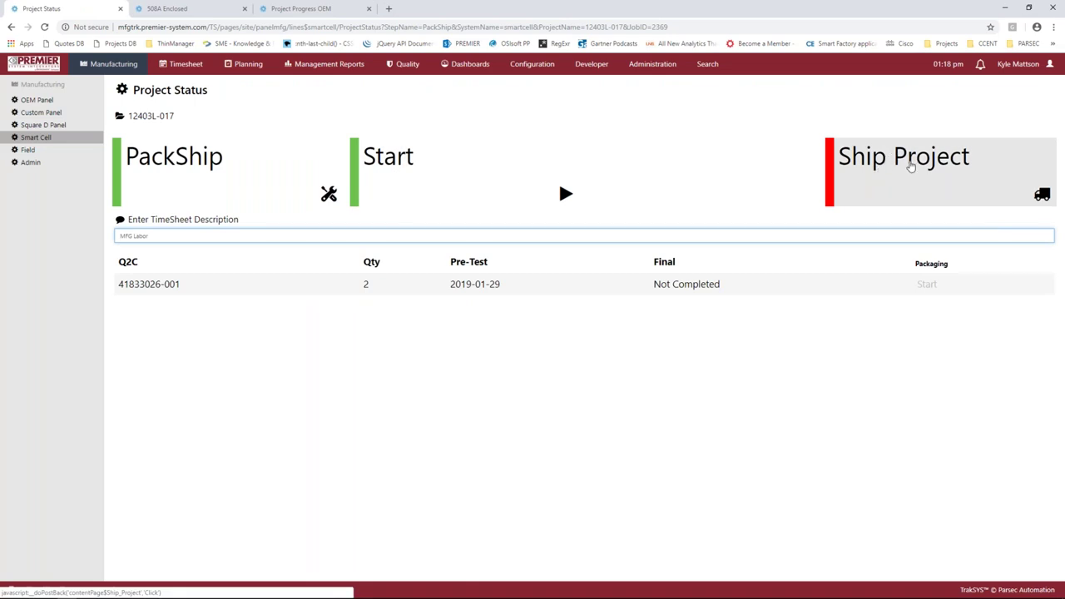
{"action": "left_click", "coordinate": [911, 166]}
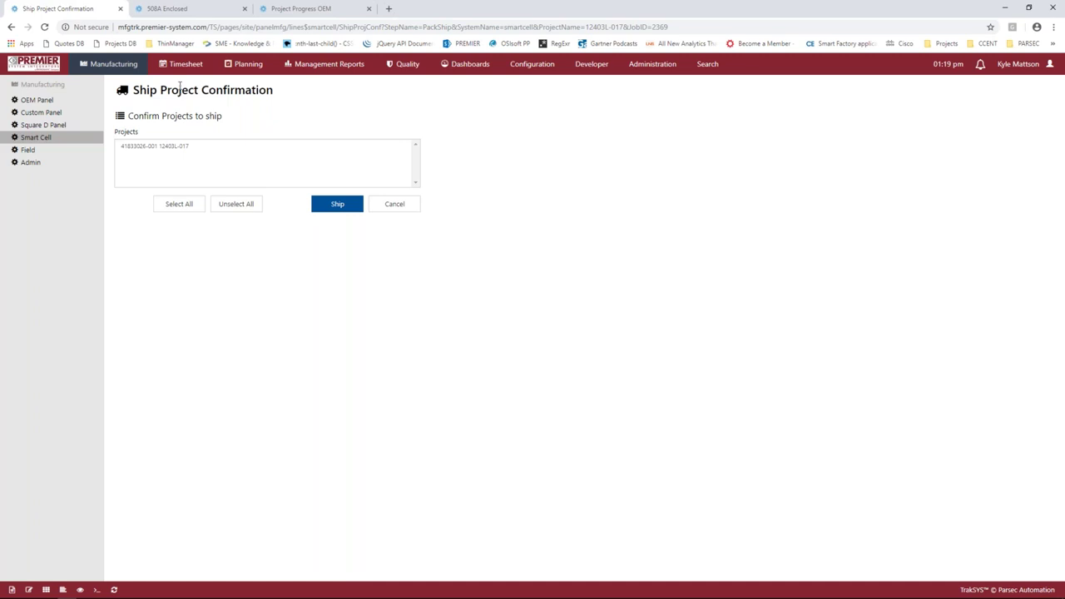
{"action": "left_click", "coordinate": [235, 65]}
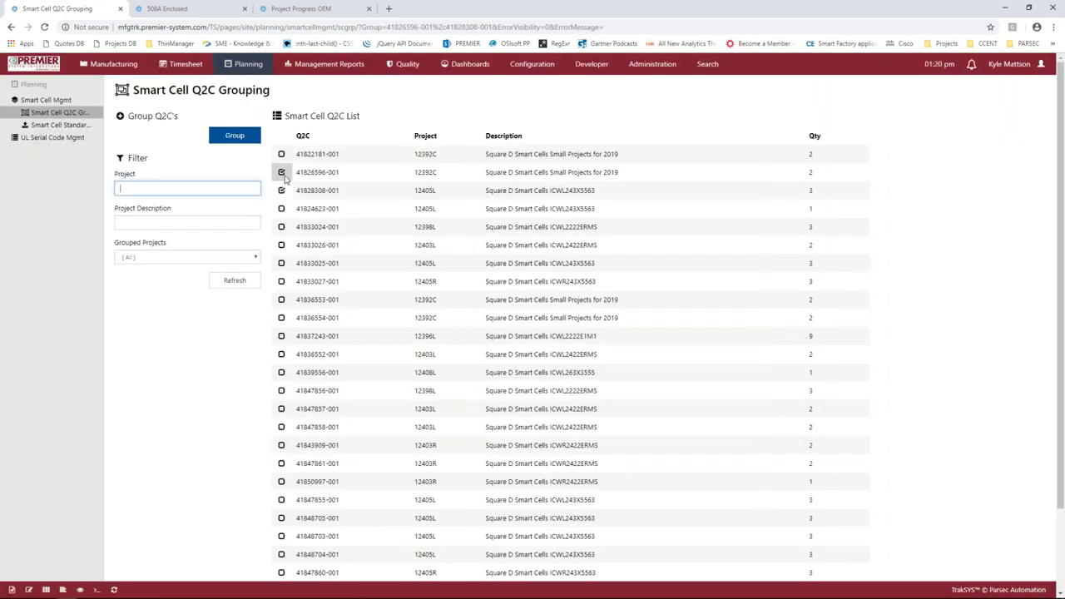
{"action": "left_click", "coordinate": [233, 139]}
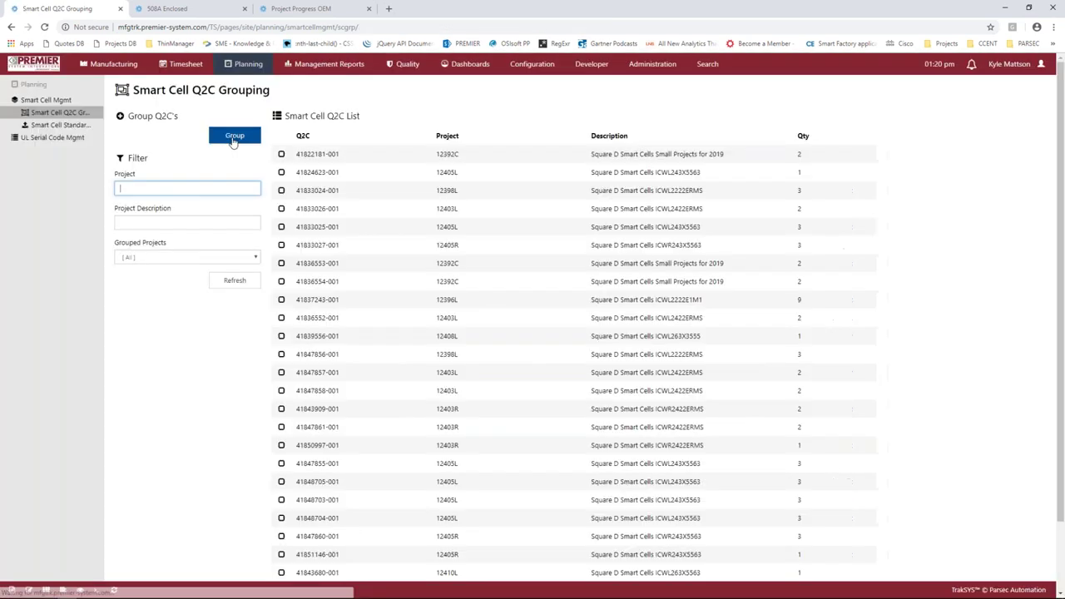
Check the new Grouped Project row at the bottom of the Q2C list, then switch to the 508A Enclosed log
{"action": "scroll", "coordinate": [402, 218], "scroll_direction": "down", "scroll_amount": 1}
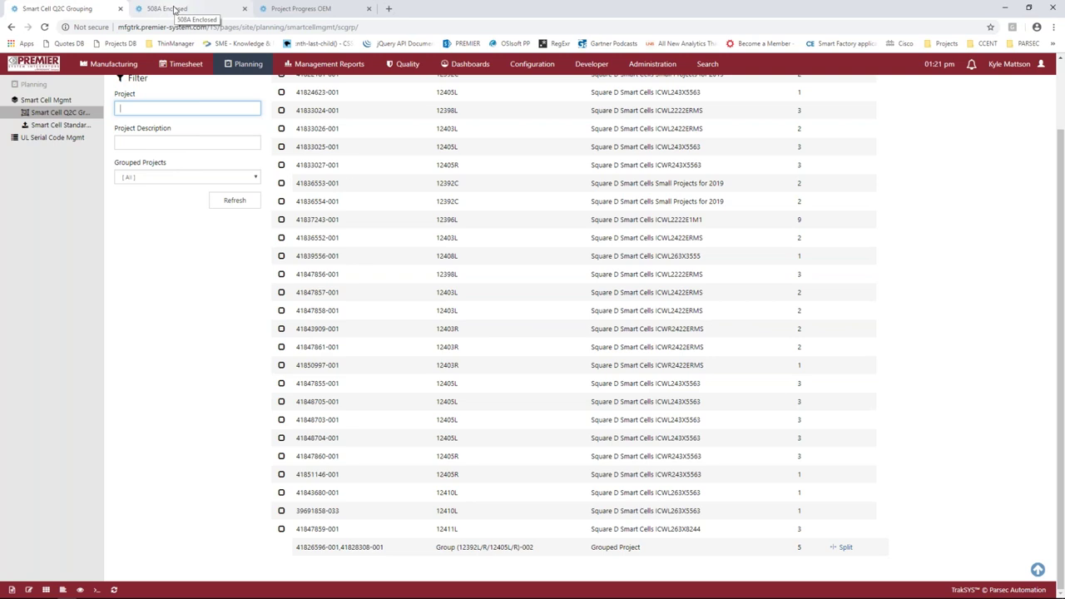
{"action": "left_click", "coordinate": [177, 10]}
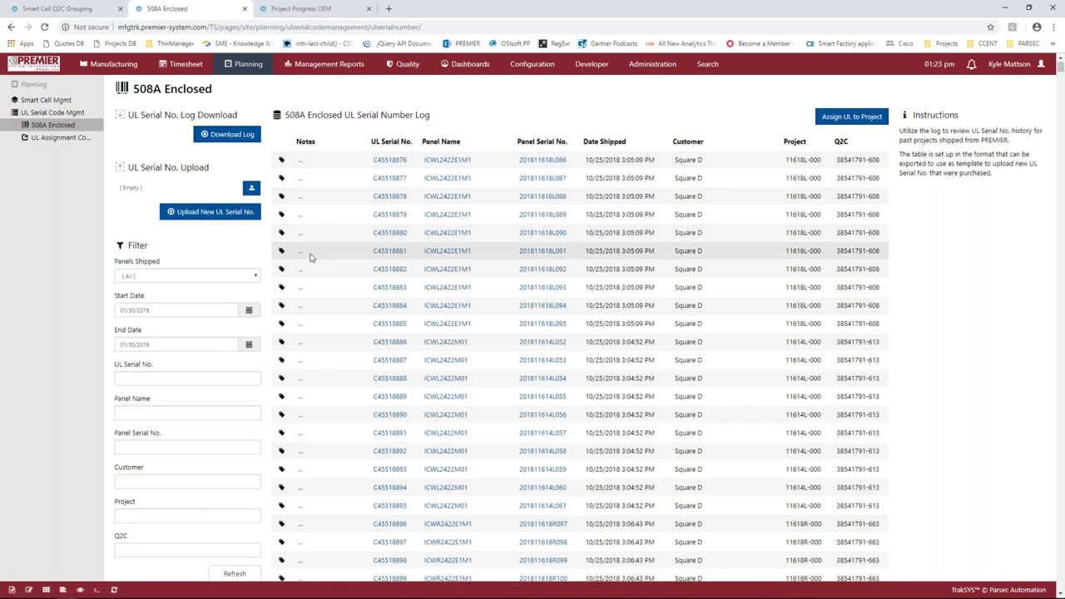
Scroll down through the 508A Enclosed UL serial number entries
{"action": "scroll", "coordinate": [311, 258], "scroll_direction": "down", "scroll_amount": 1}
Scroll through the rest of the UL serial log, then open the Inspection History start-date calendar
{"action": "scroll", "coordinate": [310, 258], "scroll_direction": "down", "scroll_amount": 1}
{"action": "scroll", "coordinate": [311, 258], "scroll_direction": "down", "scroll_amount": 8}
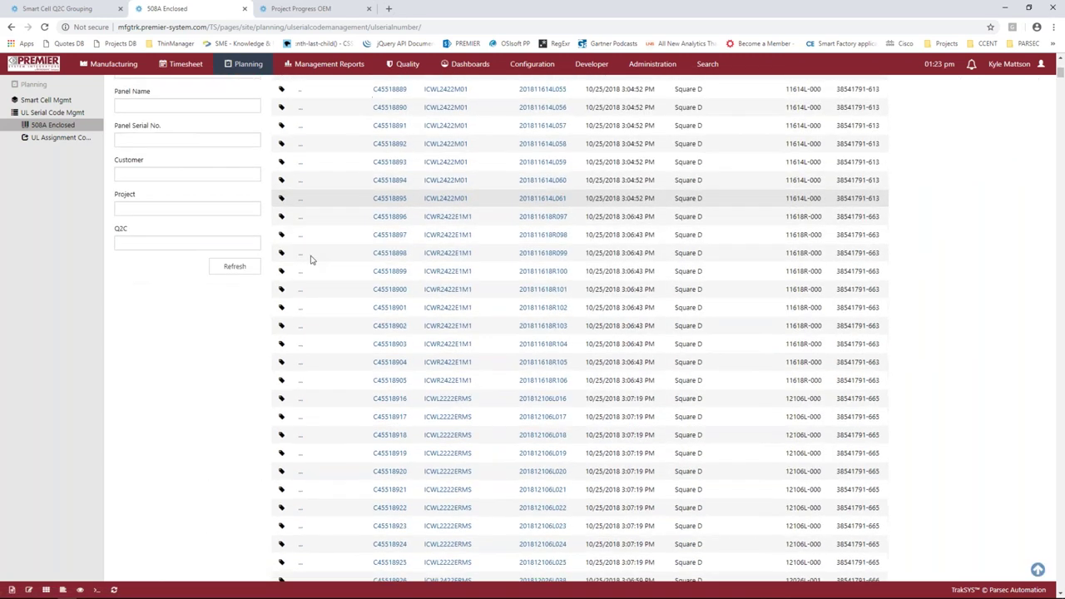
{"action": "scroll", "coordinate": [312, 260], "scroll_direction": "down", "scroll_amount": 6}
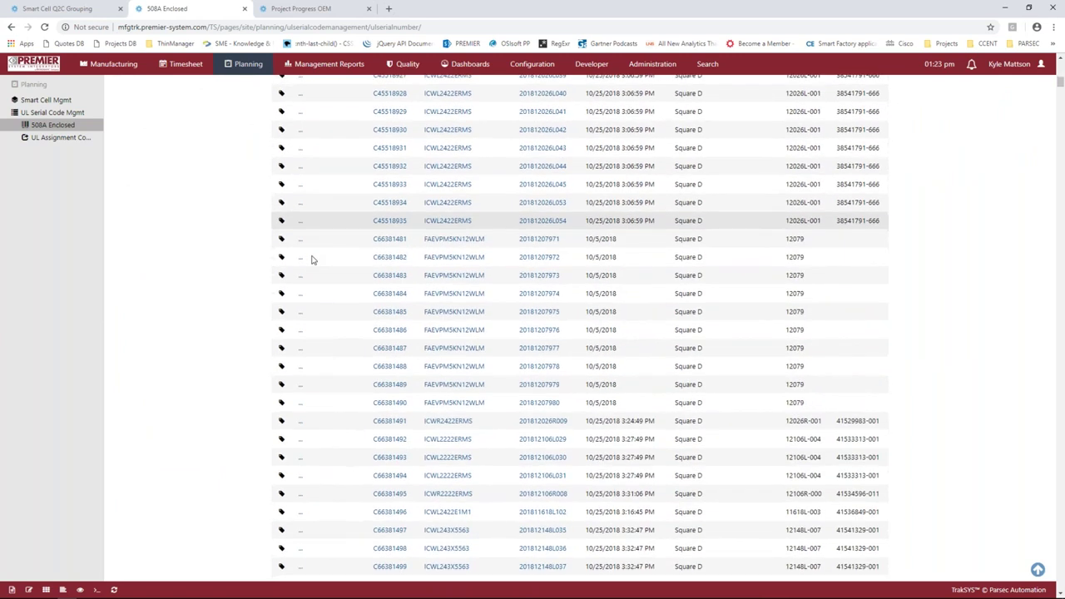
{"action": "scroll", "coordinate": [313, 260], "scroll_direction": "down", "scroll_amount": 6}
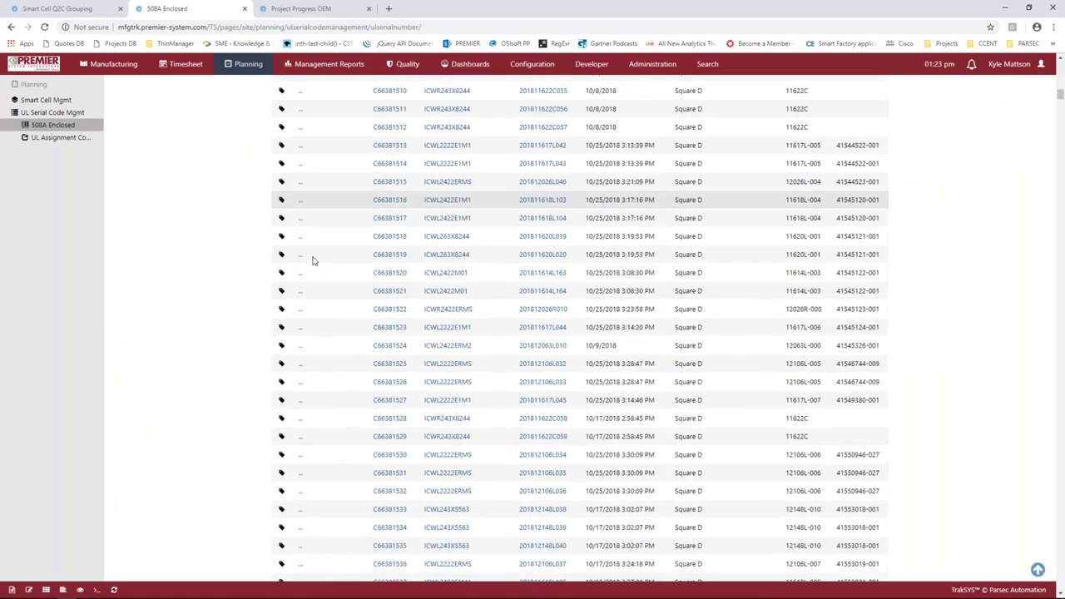
{"action": "scroll", "coordinate": [313, 261], "scroll_direction": "down", "scroll_amount": 7}
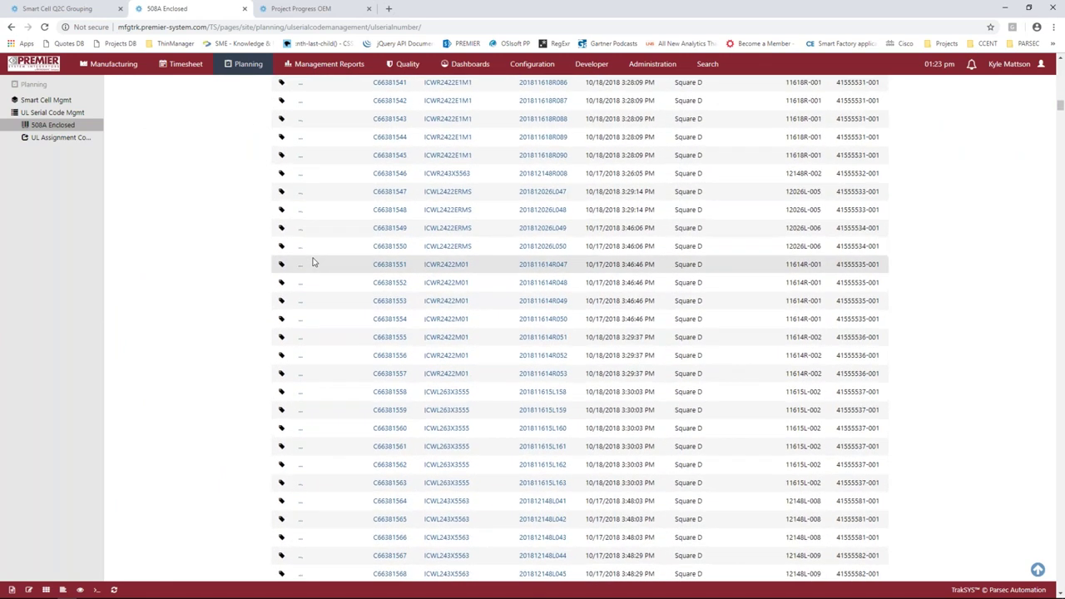
{"action": "scroll", "coordinate": [312, 261], "scroll_direction": "down", "scroll_amount": 5}
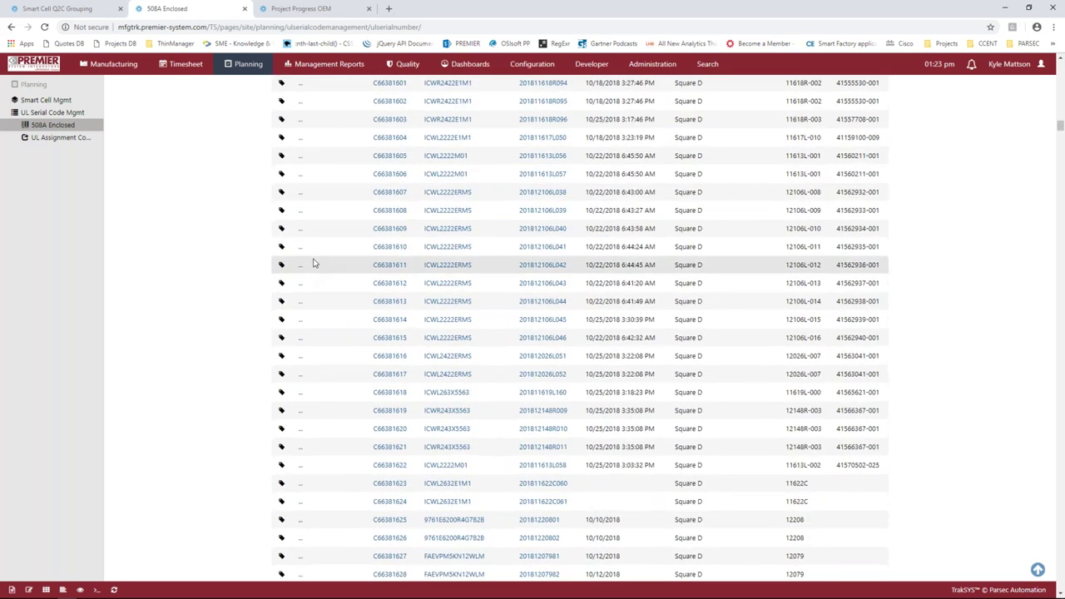
{"action": "scroll", "coordinate": [313, 263], "scroll_direction": "down", "scroll_amount": 2}
{"action": "scroll", "coordinate": [313, 263], "scroll_direction": "down", "scroll_amount": 7}
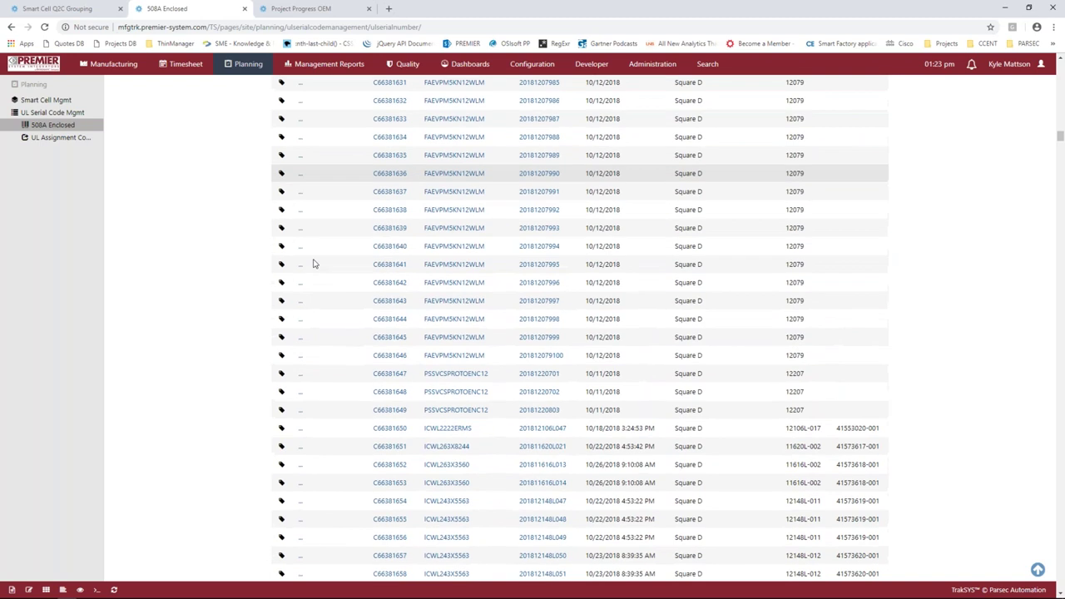
{"action": "scroll", "coordinate": [312, 262], "scroll_direction": "down", "scroll_amount": 1}
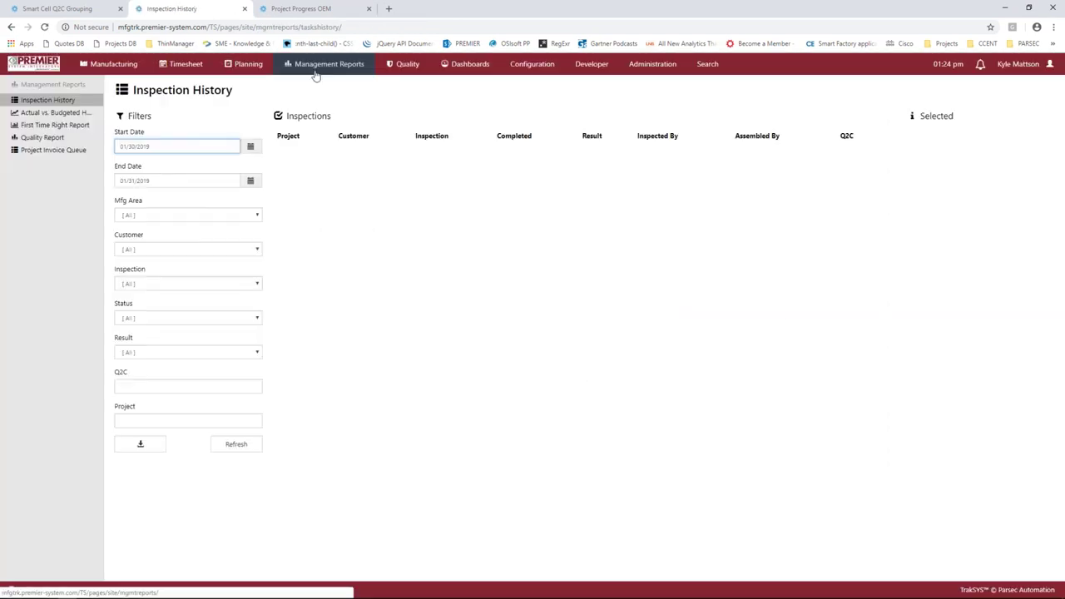
{"action": "left_click", "coordinate": [250, 146]}
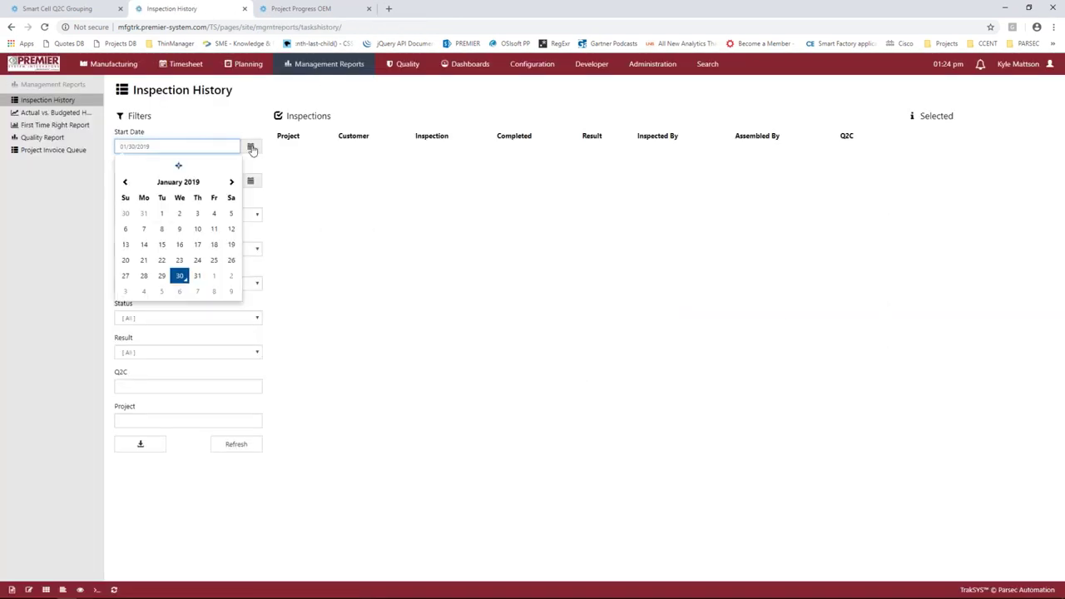
Set the Inspection History start date to 11/01/2018 and refresh the inspection list
{"action": "left_click", "coordinate": [124, 182]}
{"action": "left_click", "coordinate": [125, 181]}
{"action": "left_click", "coordinate": [196, 213]}
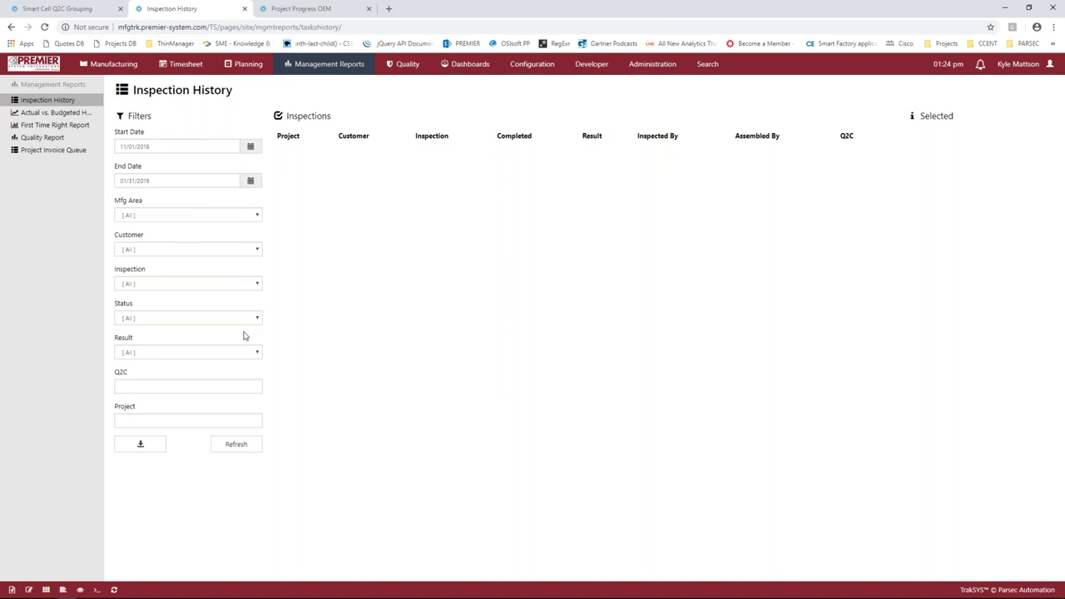
{"action": "left_click", "coordinate": [240, 444]}
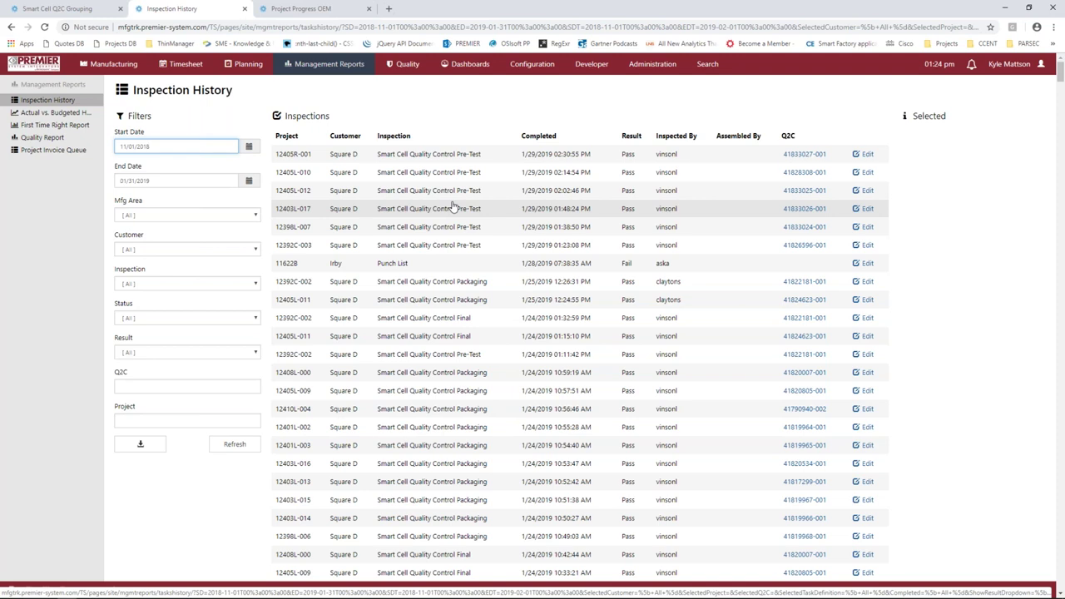
{"action": "left_click", "coordinate": [194, 147]}
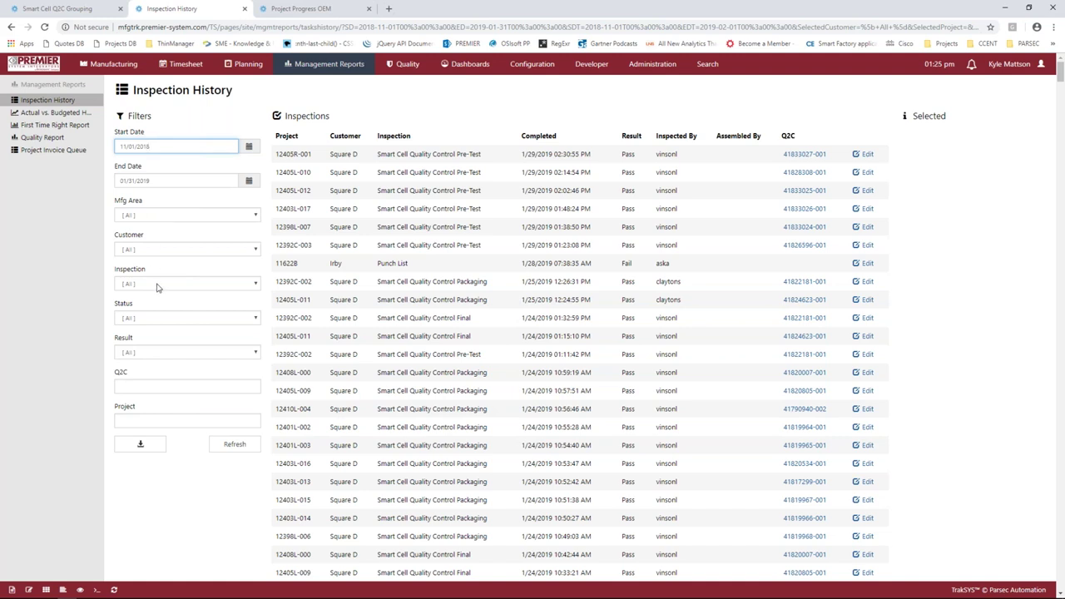
Show the First Time Right Report for 01/01/2019–01/30/2019 from Management Reports
{"action": "left_click", "coordinate": [74, 127]}
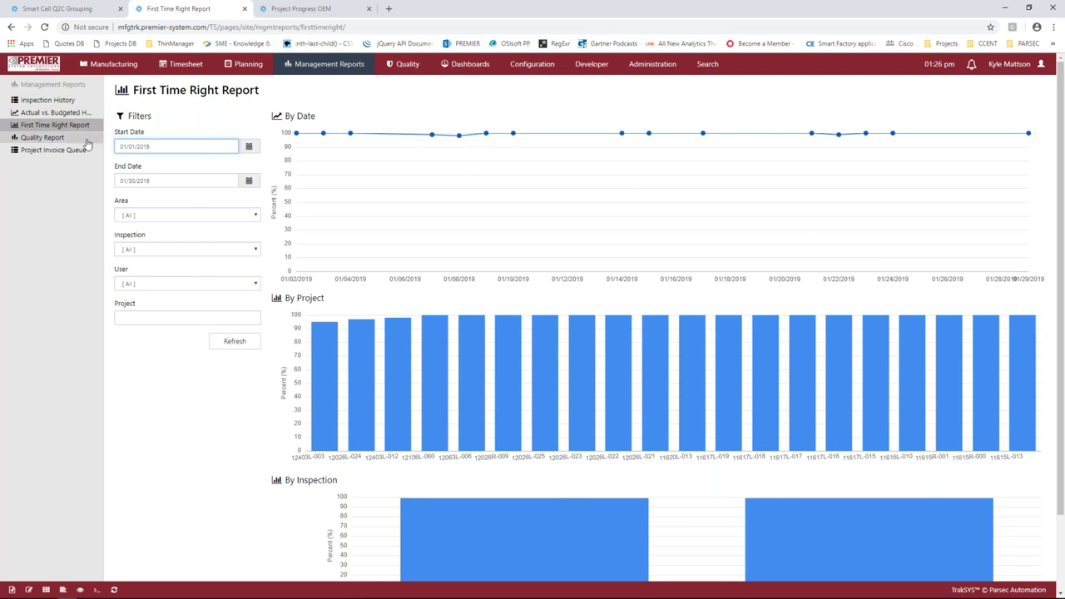
Open the Project Invoice Queue listing Custom Panel and Smart Cell projects with ship dates and shipped status
{"action": "left_click", "coordinate": [52, 154]}
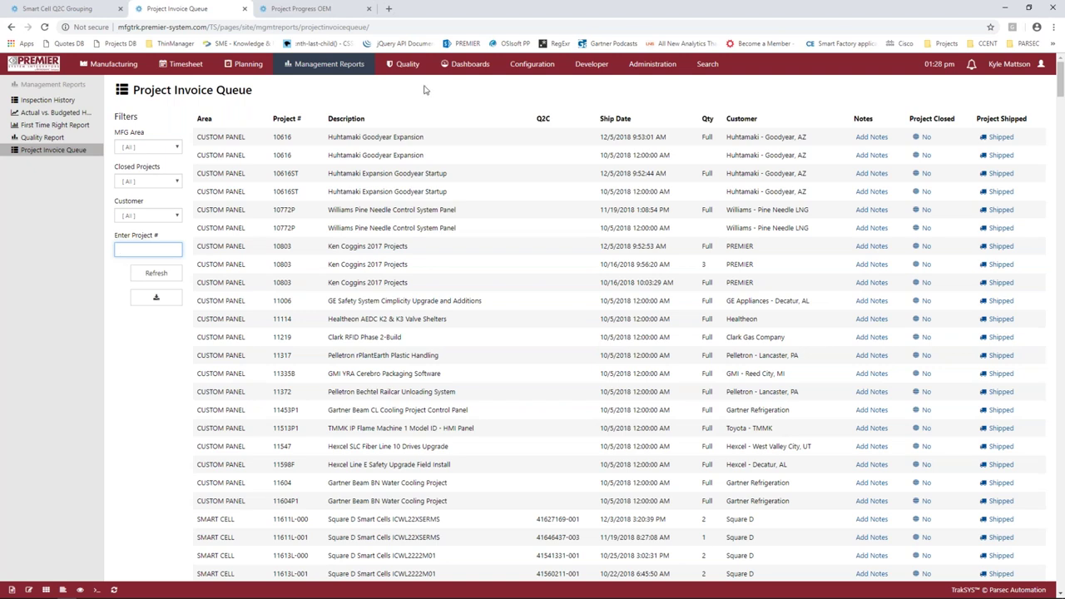
Switch to the Project Progress OEM dashboard showing progress bars and inspection fail counts per project
{"action": "left_click", "coordinate": [304, 10]}
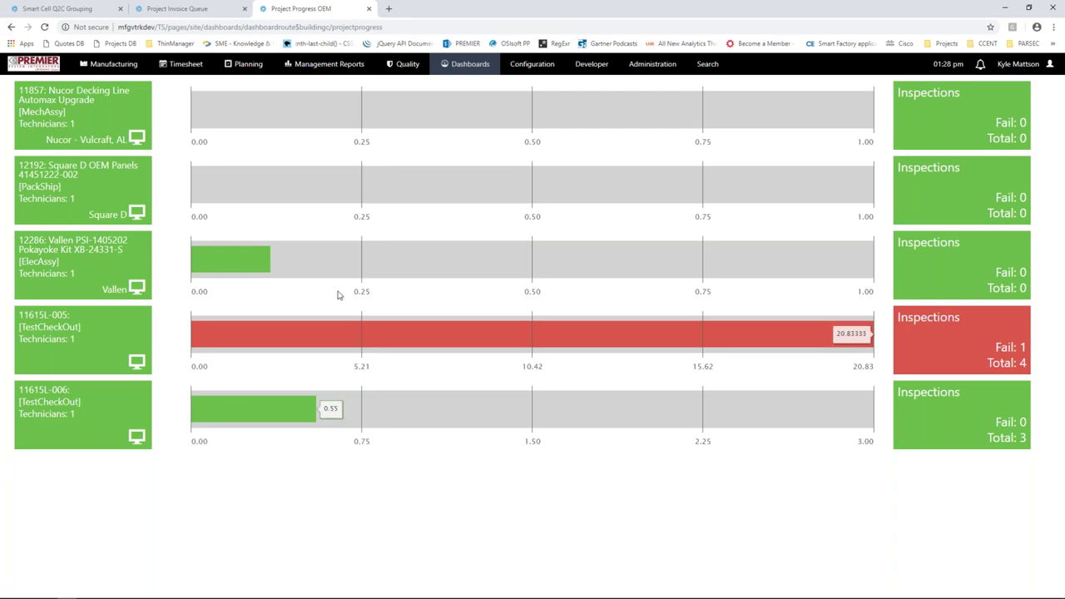
Review each job's progress and inspection totals, then bring the Webinar_DiscreteV6 slide deck forward
{"action": "mouse_move", "coordinate": [253, 253]}
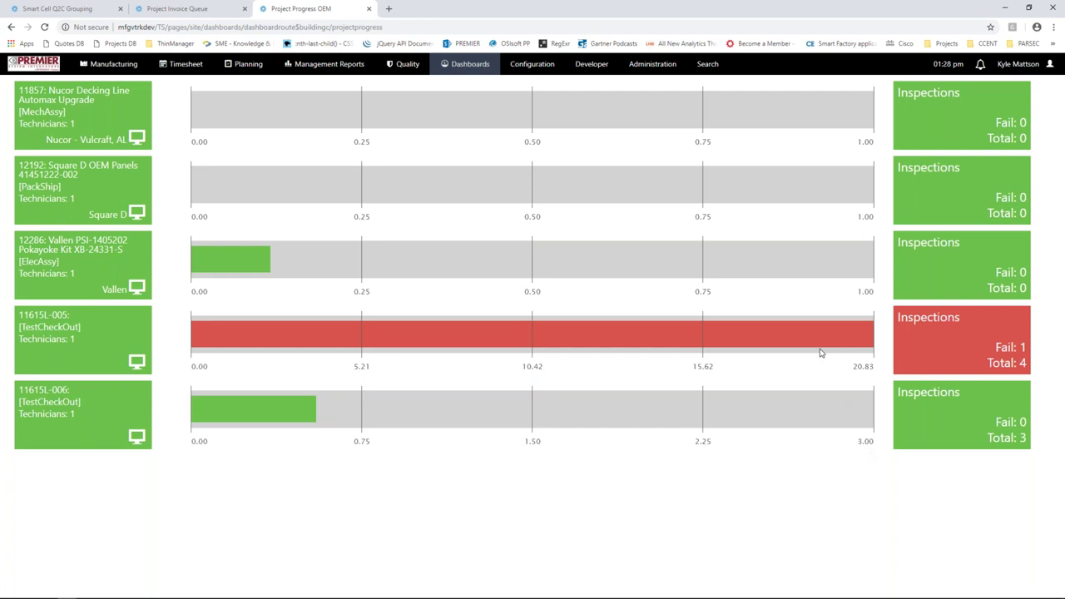
{"action": "mouse_move", "coordinate": [820, 337]}
{"action": "mouse_move", "coordinate": [712, 352]}
{"action": "mouse_move", "coordinate": [341, 596]}
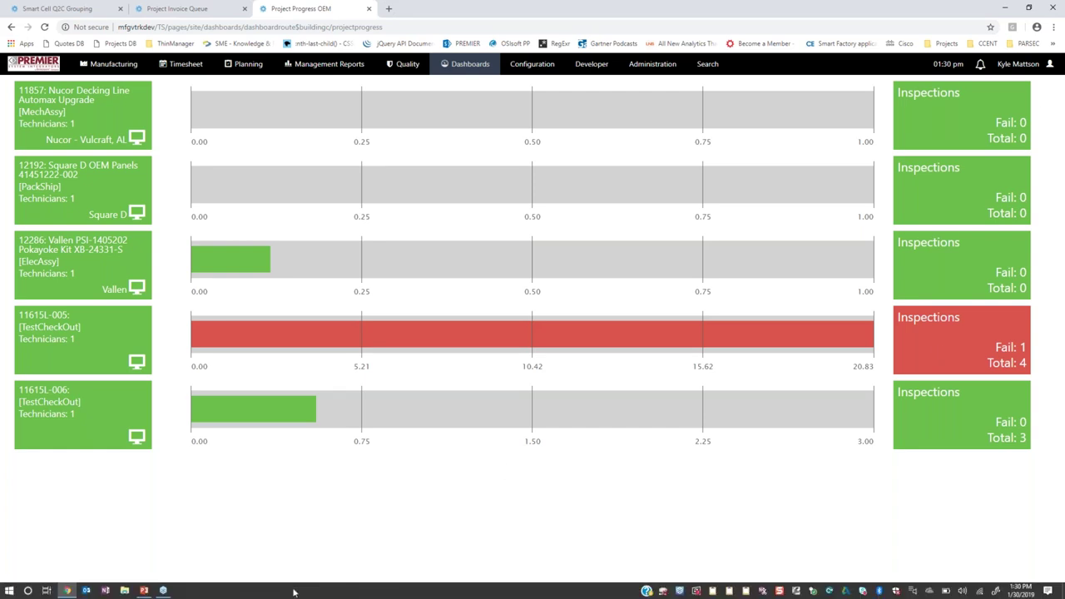
{"action": "left_click", "coordinate": [144, 590]}
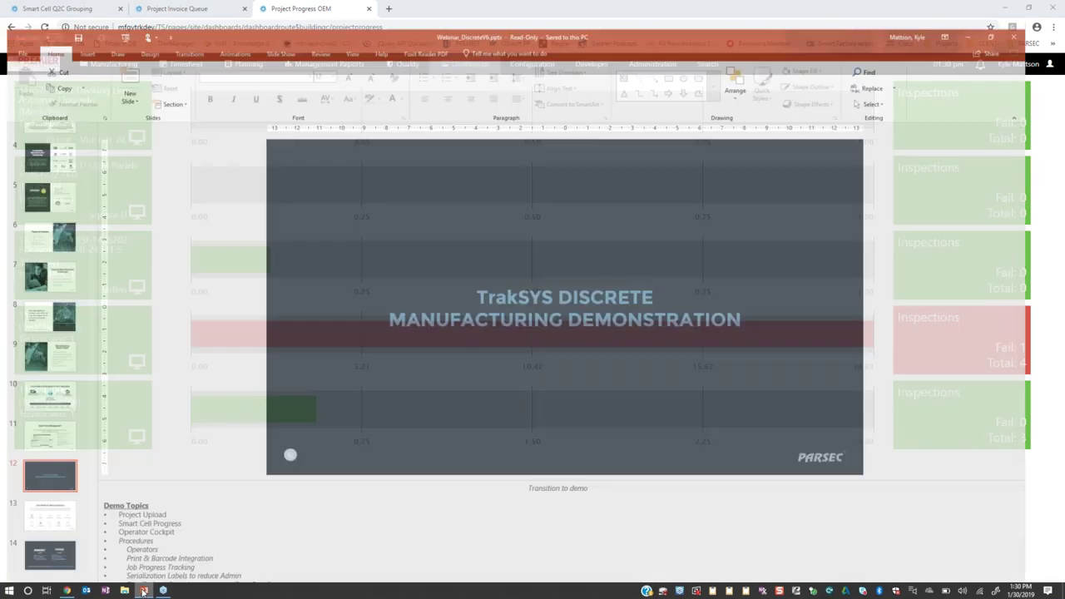